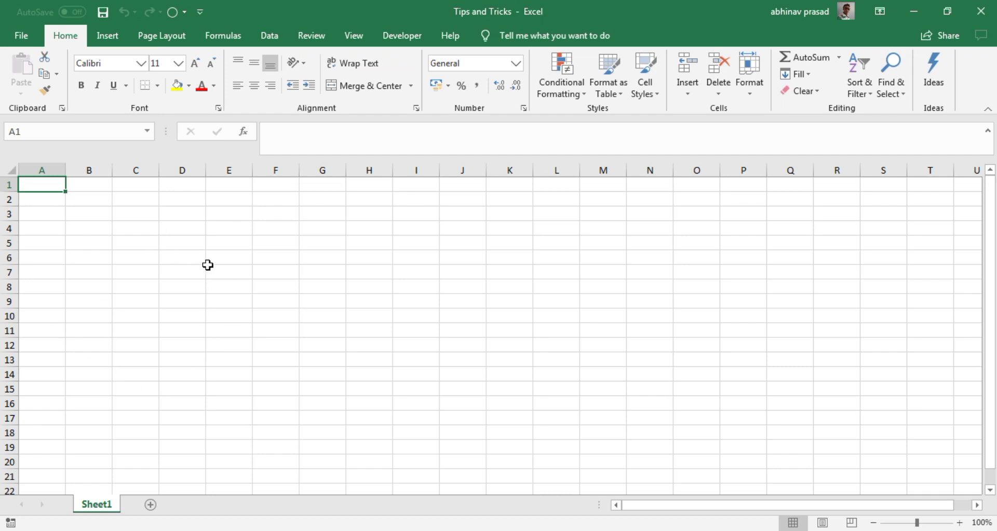
Add four new sheets (Sheet2–Sheet5) to the workbook and return to Sheet1.
left_click(154, 505)
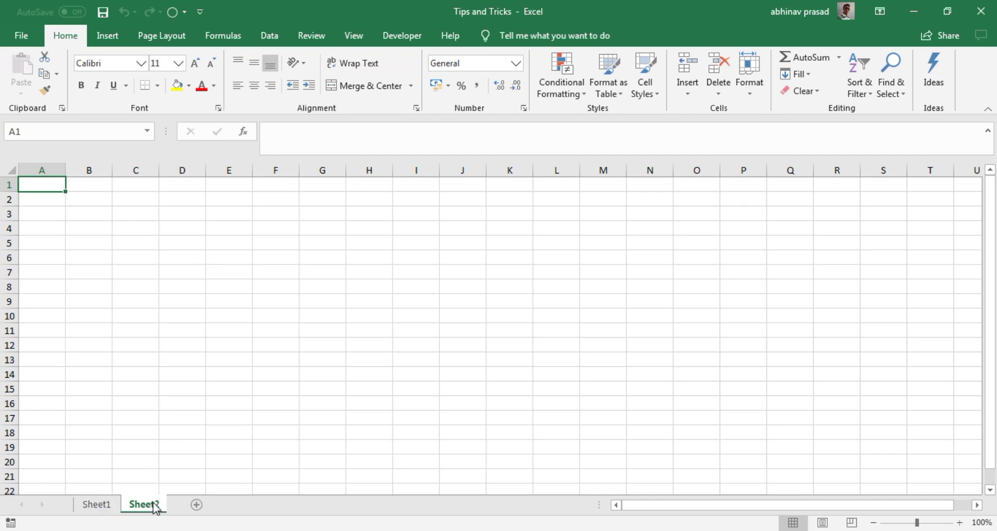
left_click(200, 505)
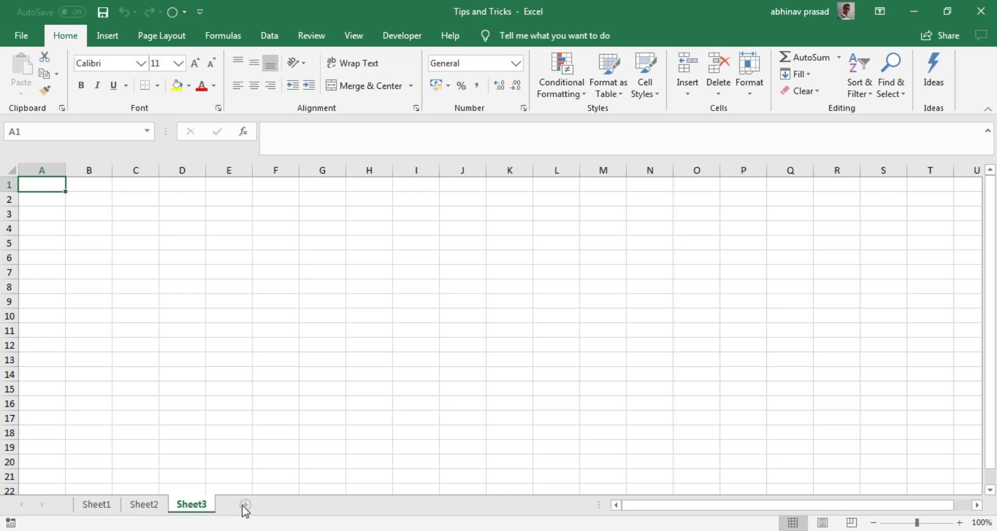
left_click(245, 506)
left_click(292, 505)
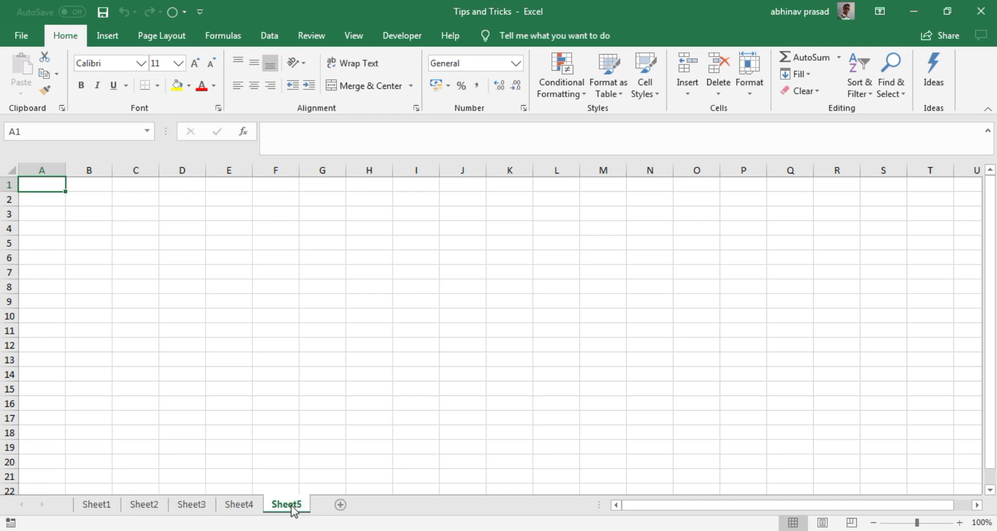
left_click(115, 507)
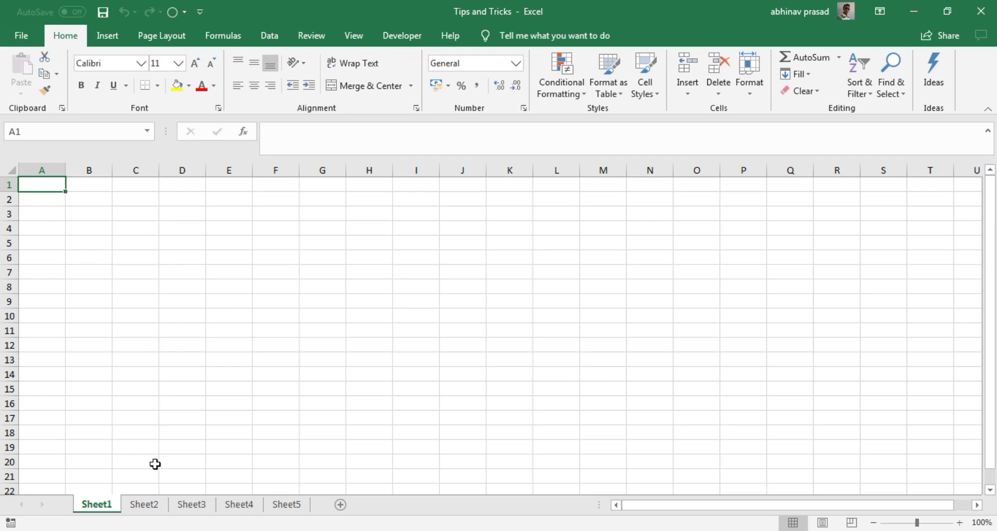
left_click(145, 505)
left_click(191, 505)
left_click(229, 505)
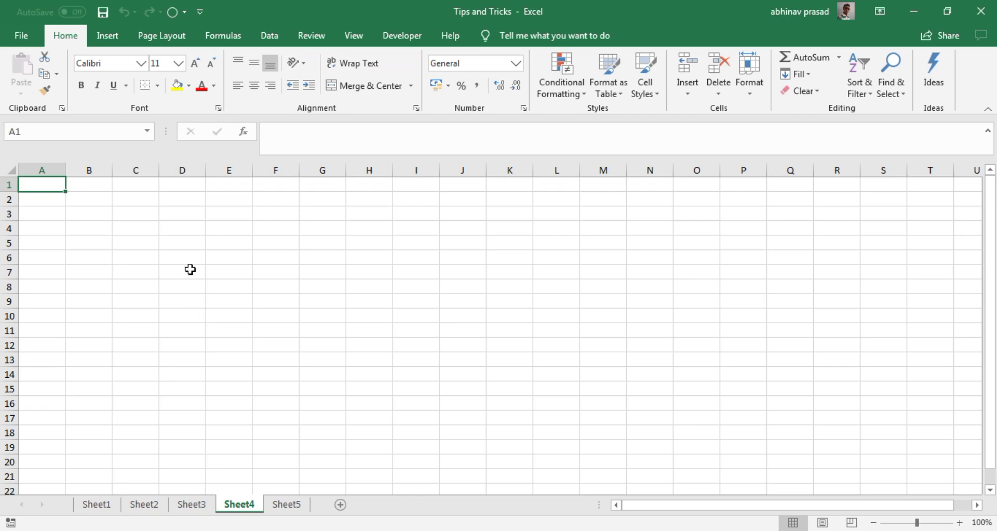
left_click(104, 508)
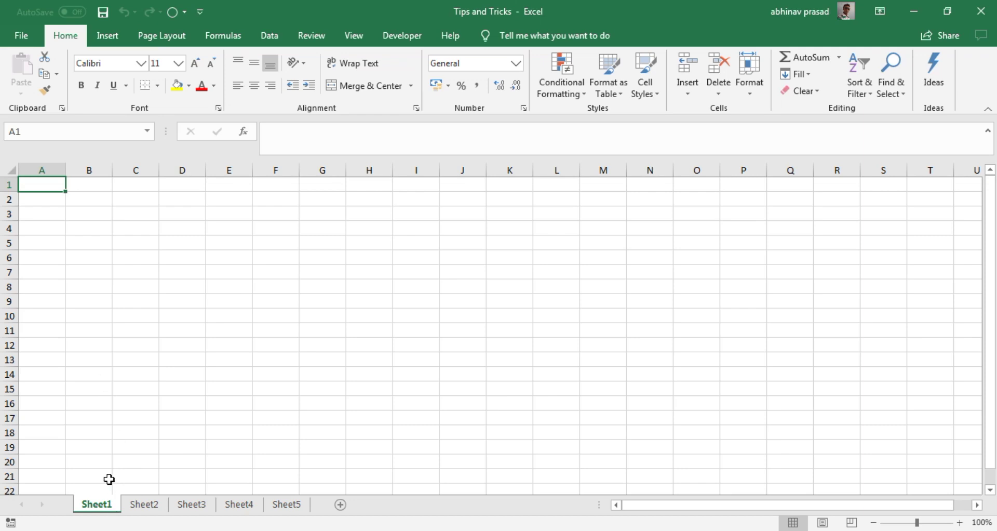
Ctrl-select the Sheet2, Sheet3 and Sheet4 tabs to group them with Sheet1.
left_click(140, 506, "ctrl")
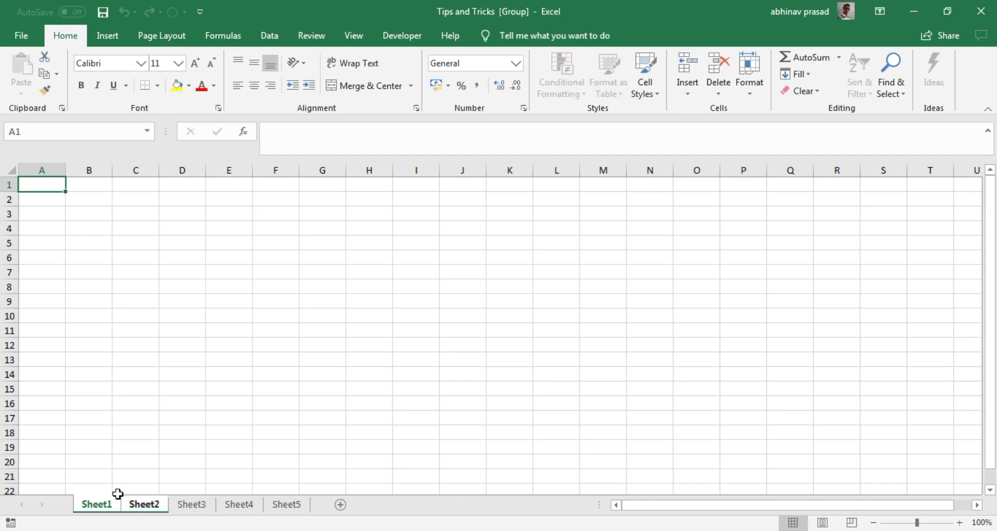
left_click(185, 508, "ctrl")
left_click(235, 507, "ctrl")
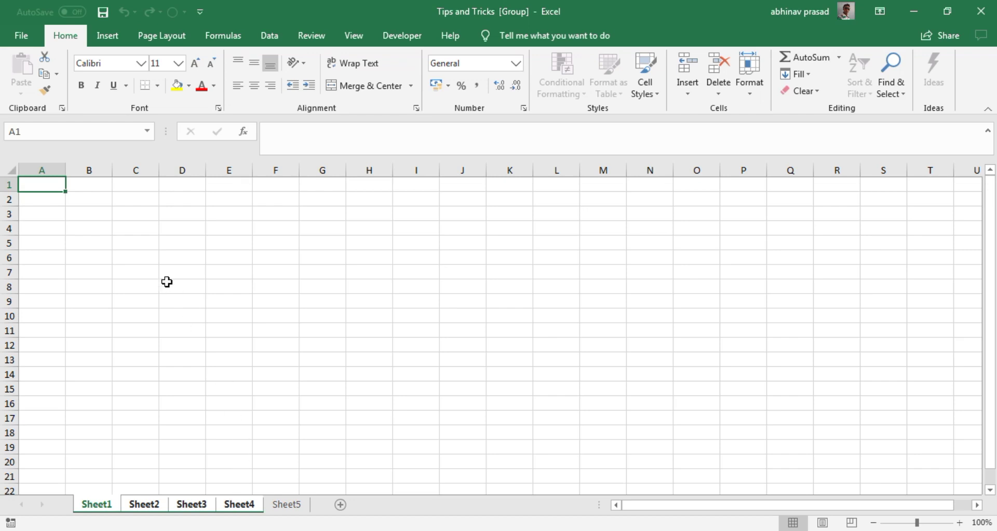
Enter 'Student's Profile' in C2 and merge and centre it across C2:D2.
left_click(139, 196)
type("Student's Profile")
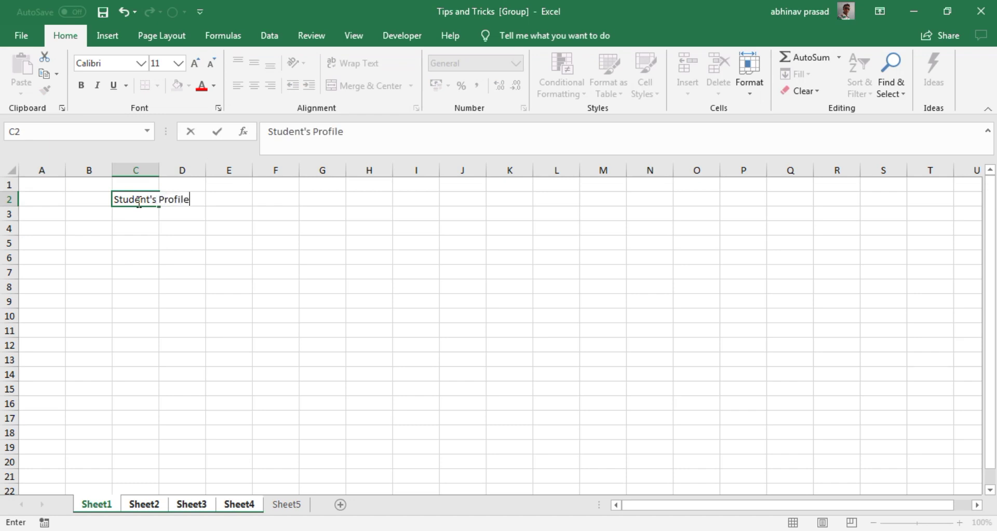
left_click(142, 234)
left_click_drag(143, 203, 183, 199)
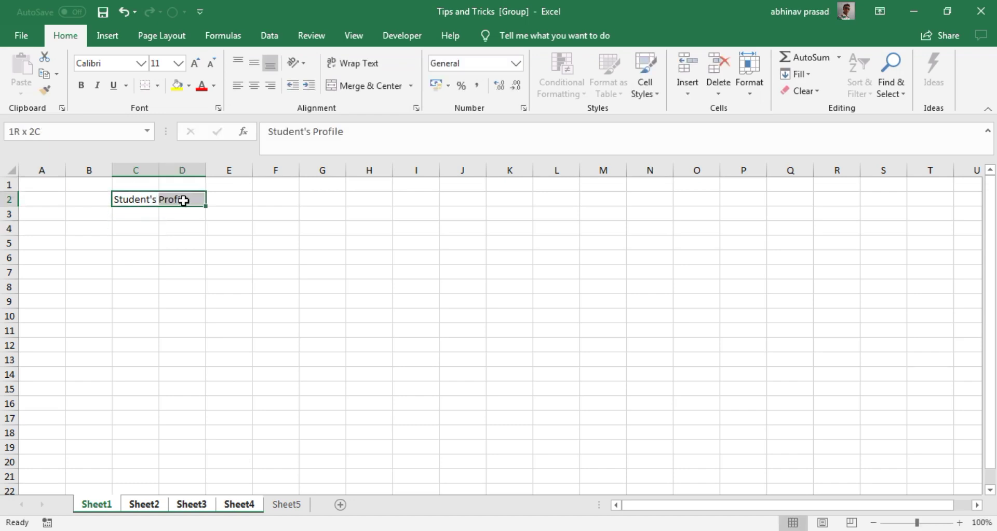
left_click(364, 86)
Set the title's font to Arial, size 12.
left_click(141, 63)
type("A")
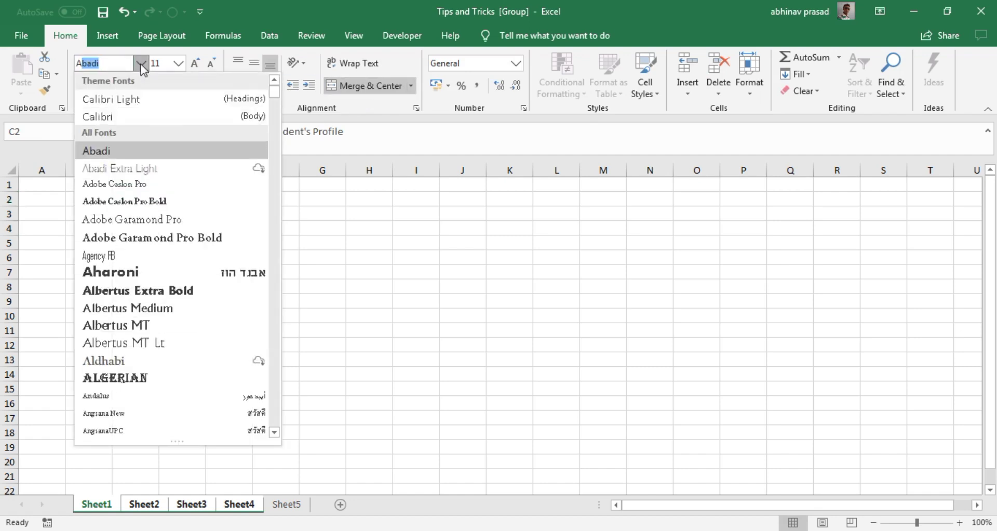
type("rial")
key("Return")
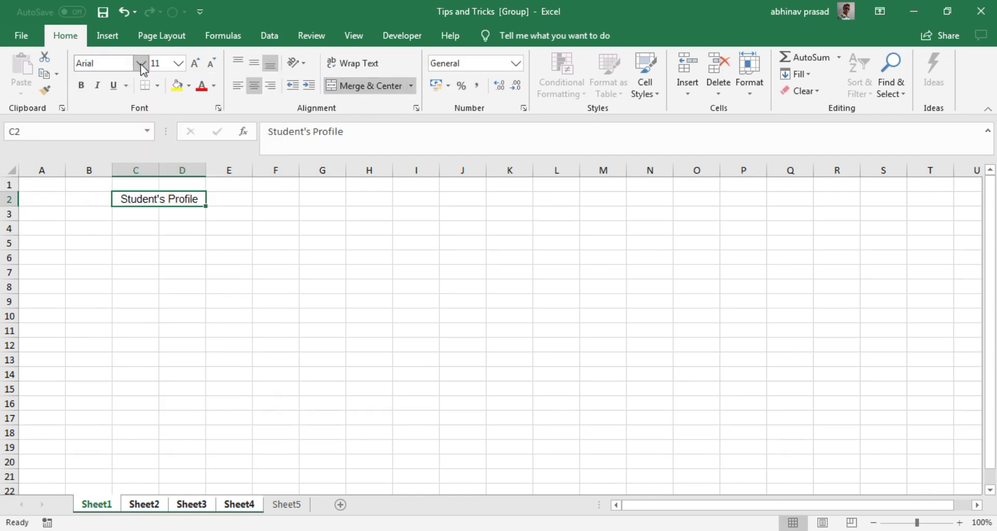
left_click(178, 64)
left_click(161, 149)
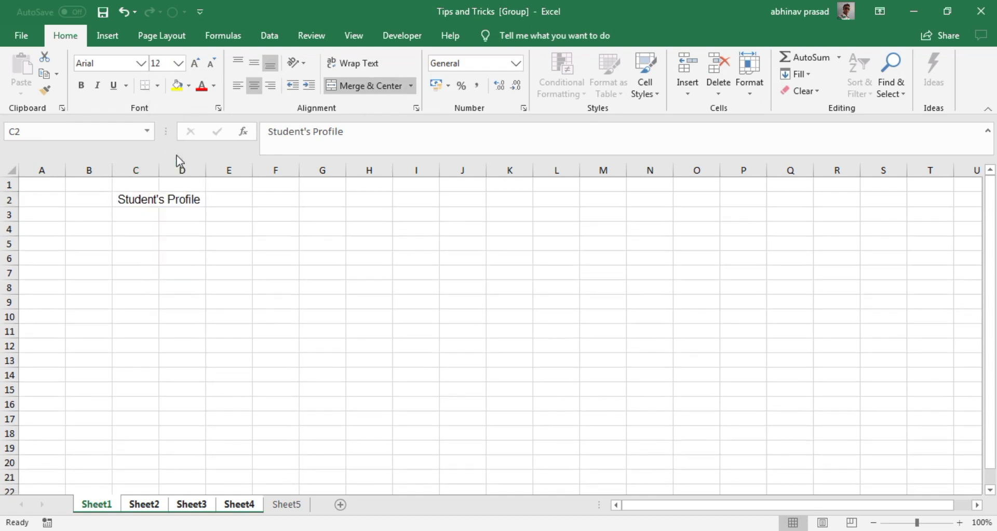
Widen columns C and D and give the title cells a light peach fill.
left_click_drag(206, 170, 281, 171)
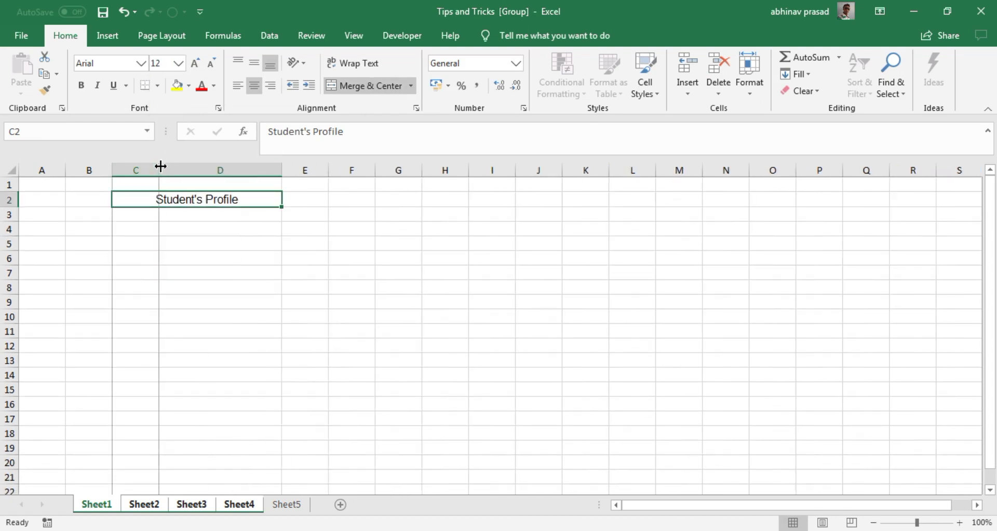
left_click_drag(160, 166, 201, 169)
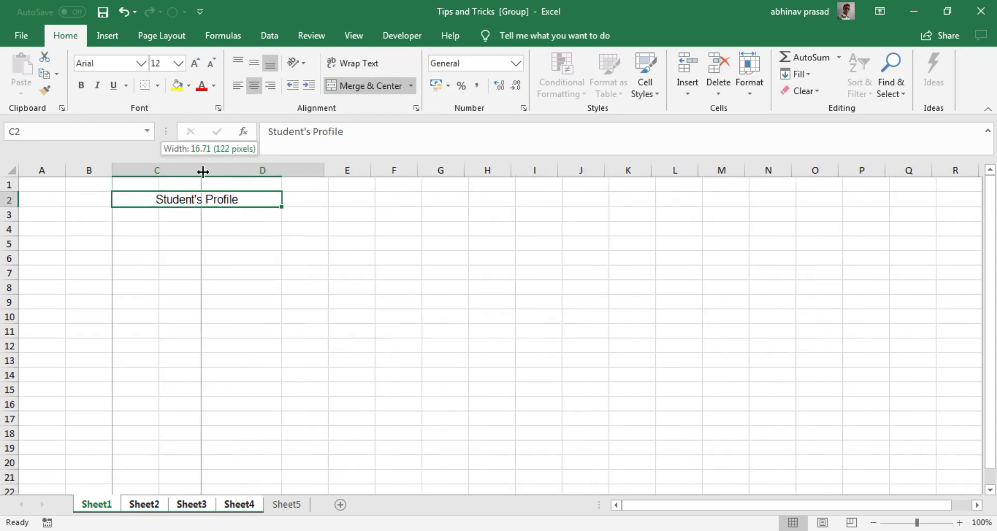
left_click(190, 86)
left_click(242, 129)
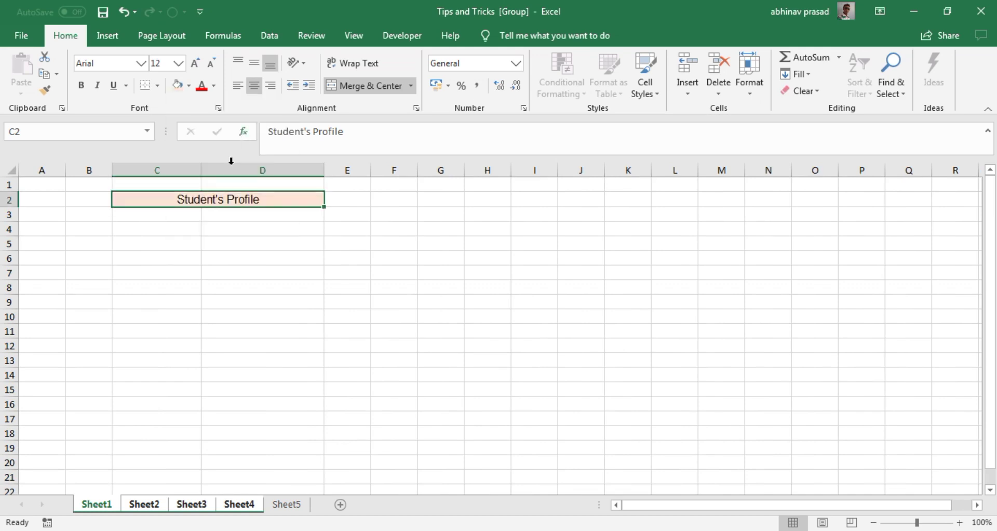
left_click(155, 228)
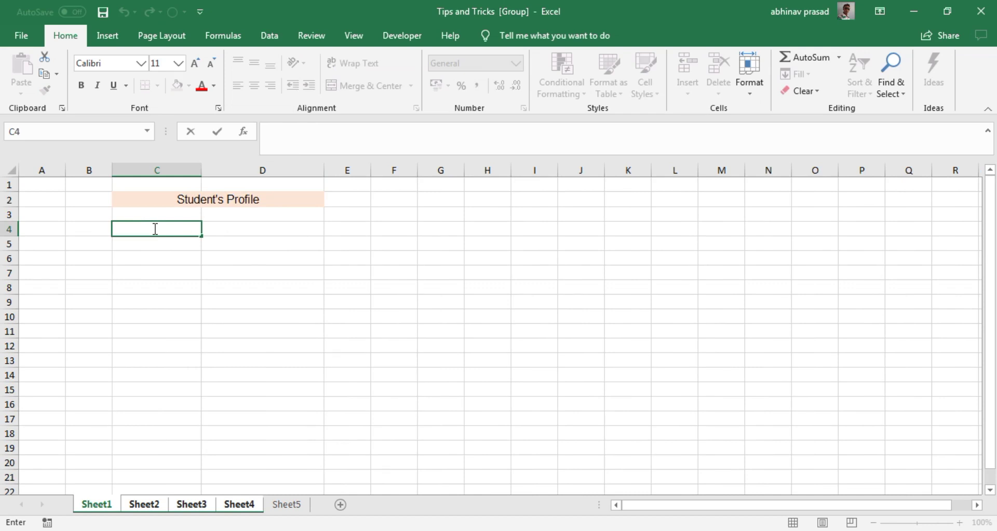
Enter the labels Name, Roll Number and Course in C4:C6.
type("Name")
left_click(146, 245)
type("Roll Number")
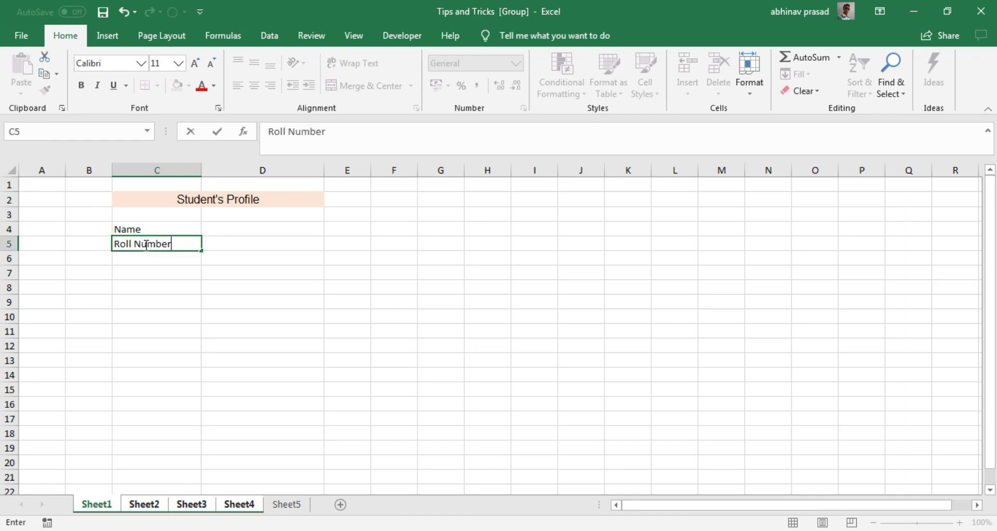
left_click(134, 258)
type("Course")
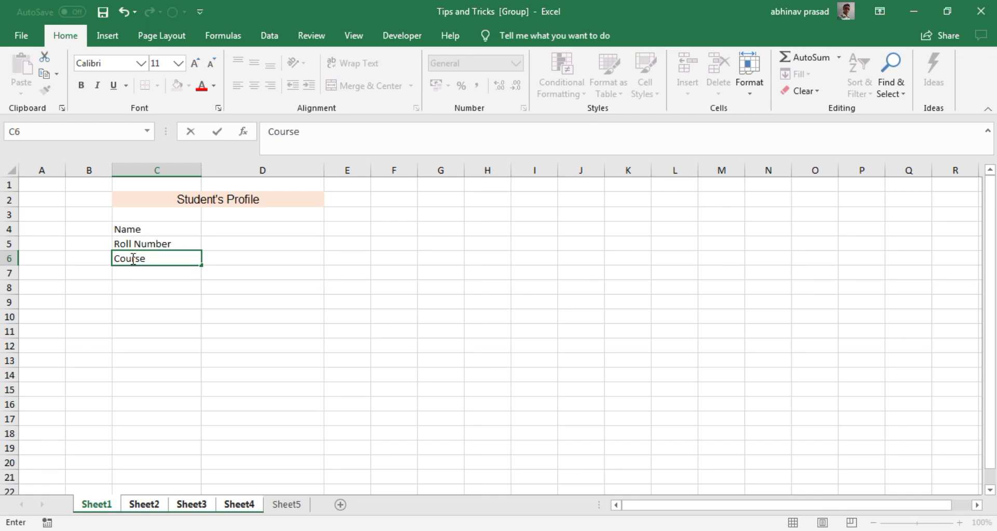
left_click(148, 275)
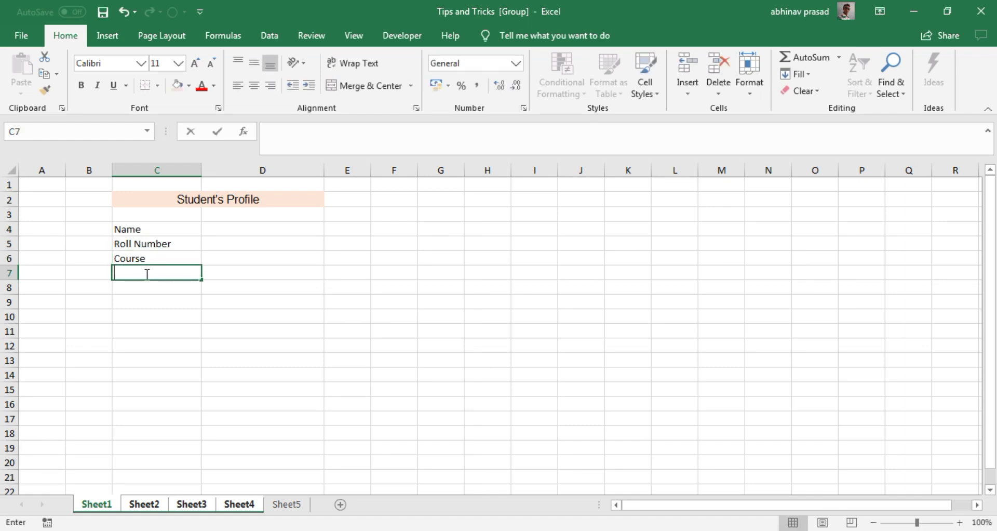
Enter Father's Name, Mother's Name, Address and Contact No. in C7:C10.
type("Father's Name")
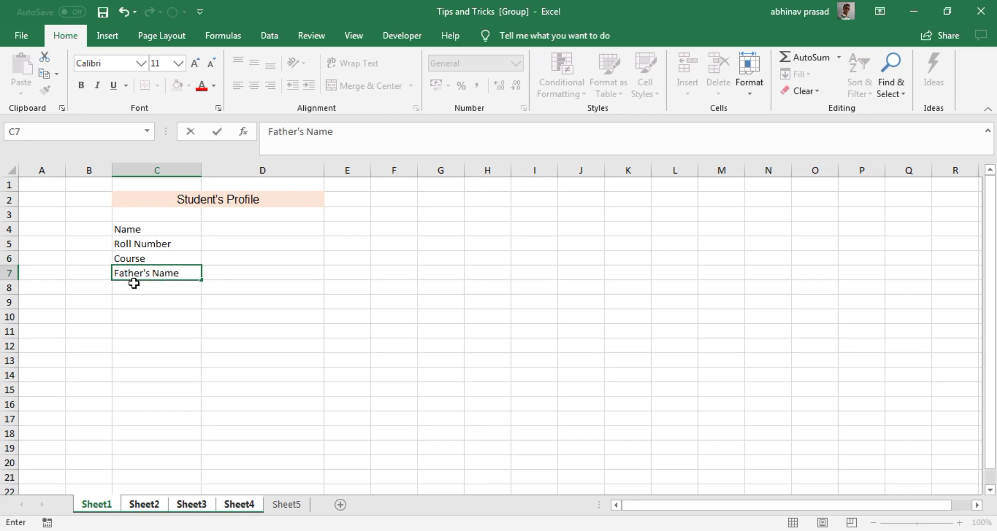
double_click(137, 287)
type("Mother's Name")
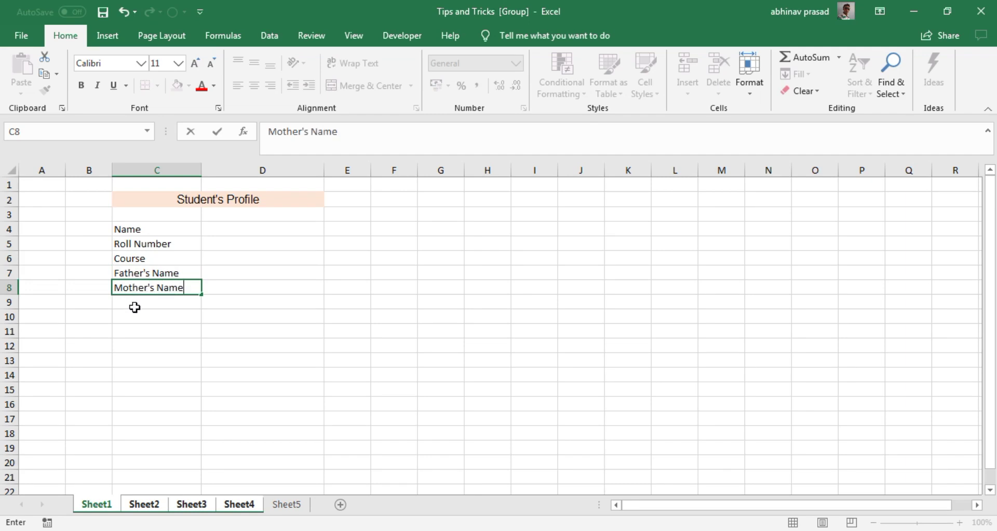
left_click(134, 307)
double_click(136, 305)
type("Address")
double_click(139, 316)
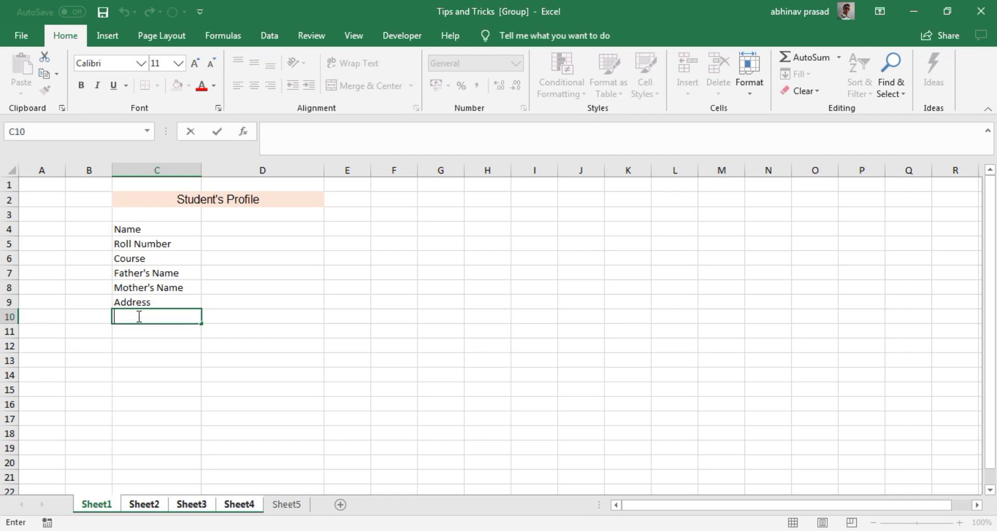
type("Contact No.")
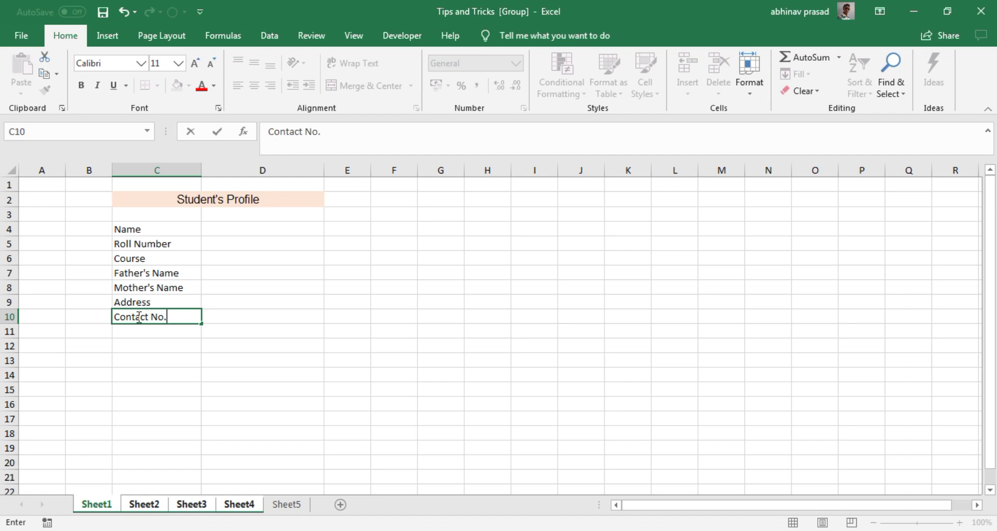
Format C4:D10 in Arial 12 and apply All Borders to every cell.
left_click_drag(138, 229, 260, 314)
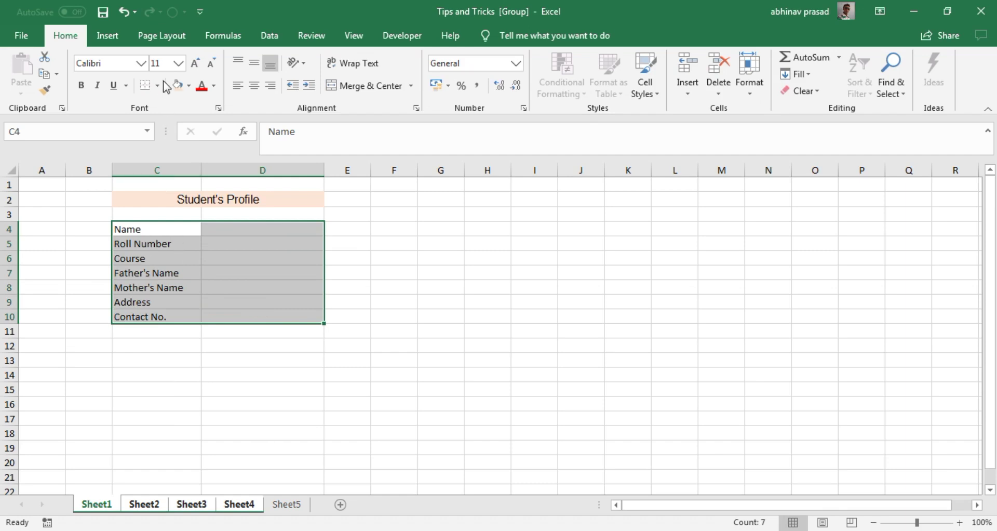
left_click(177, 63)
left_click(167, 130)
left_click(141, 63)
type("aril")
key("Return")
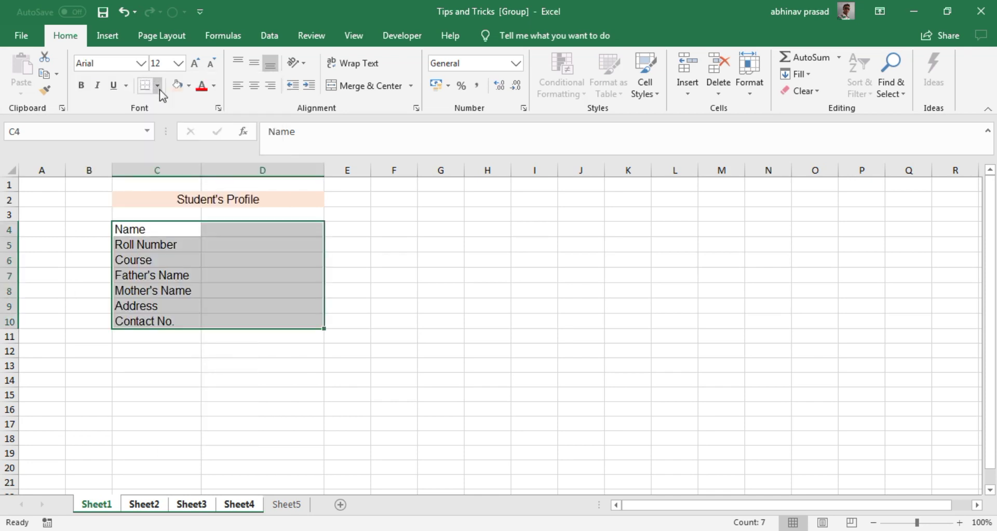
left_click(158, 87)
left_click(160, 208)
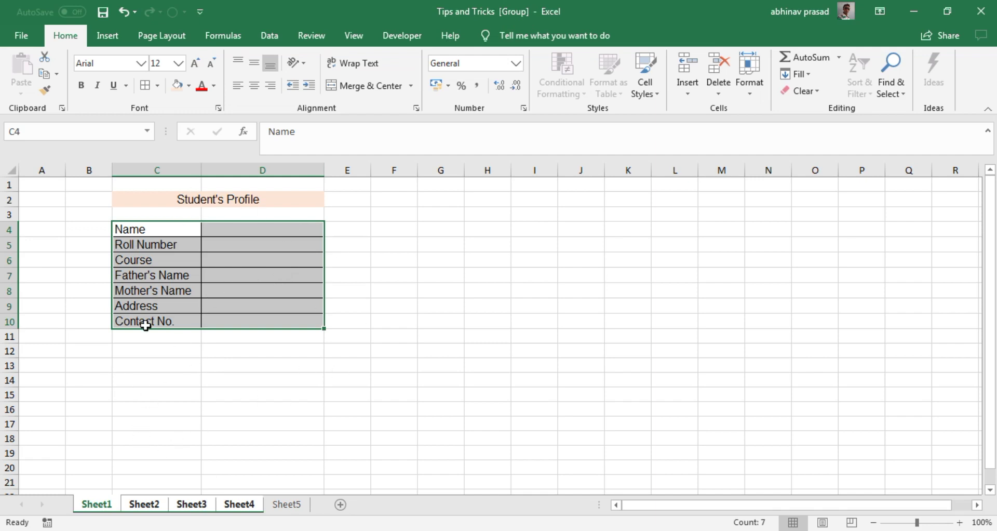
Check the form on Sheet2, Sheet3, Sheet4 and Sheet1, inspect C4, then show Sheet2.
left_click(146, 505)
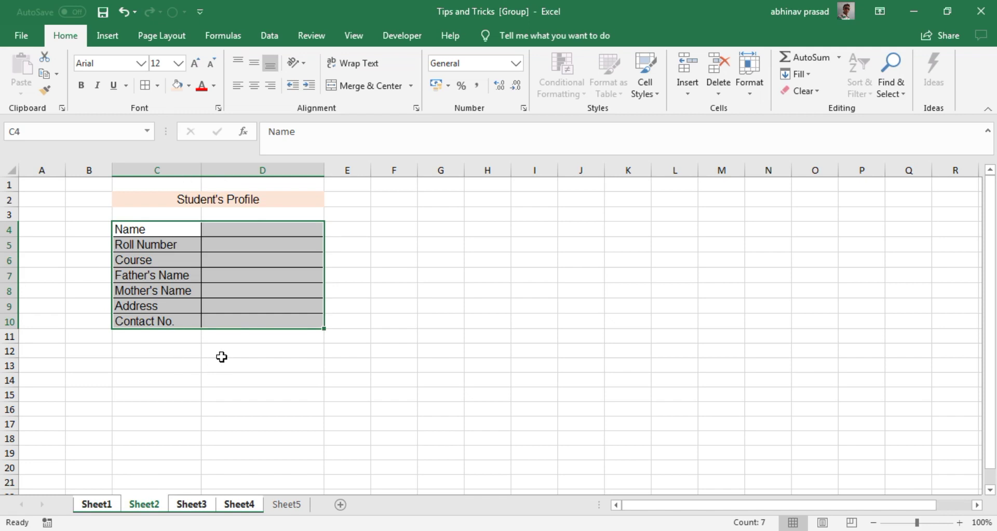
left_click(188, 504)
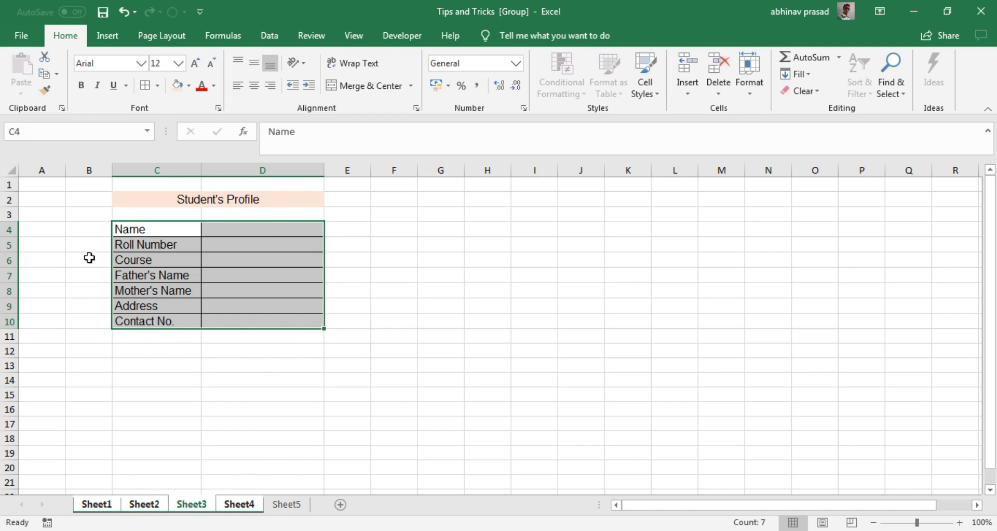
left_click(237, 505)
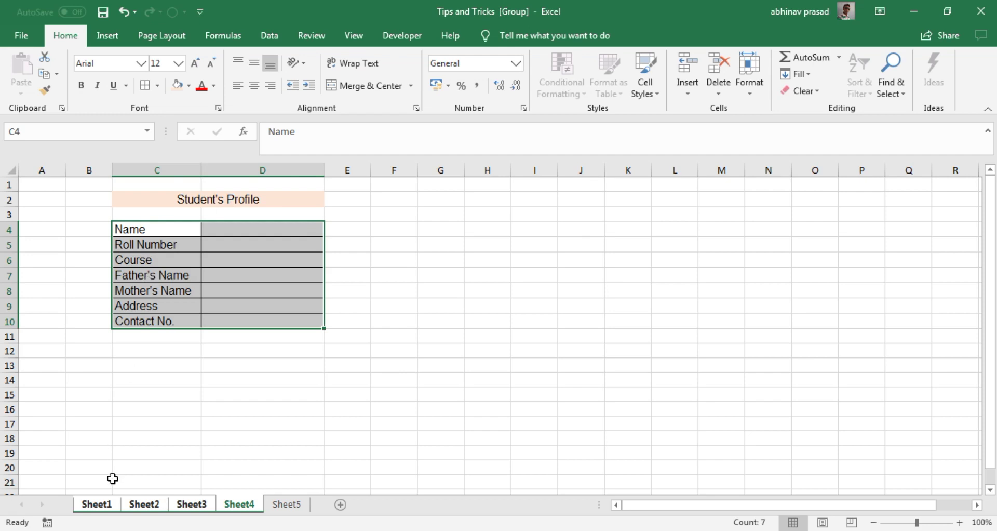
left_click(105, 505)
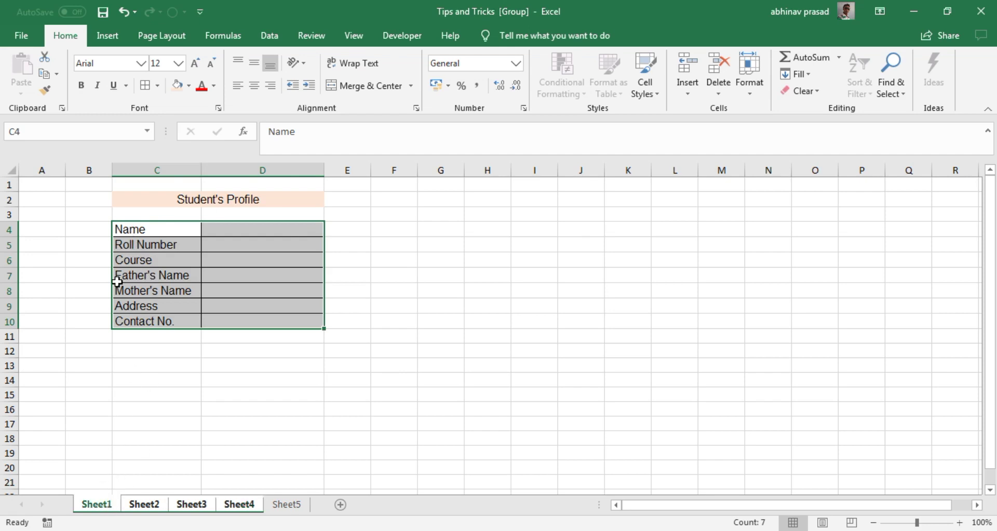
left_click(80, 325)
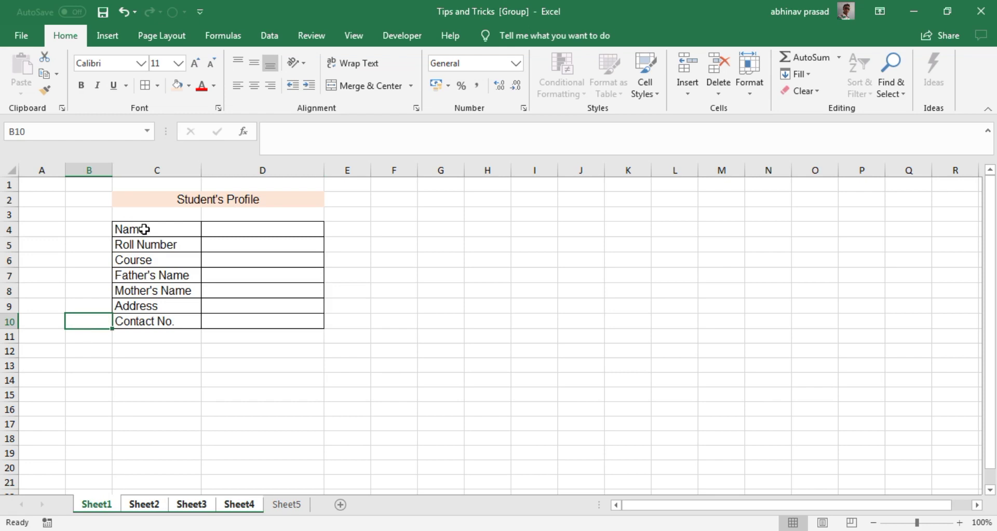
left_click(144, 229)
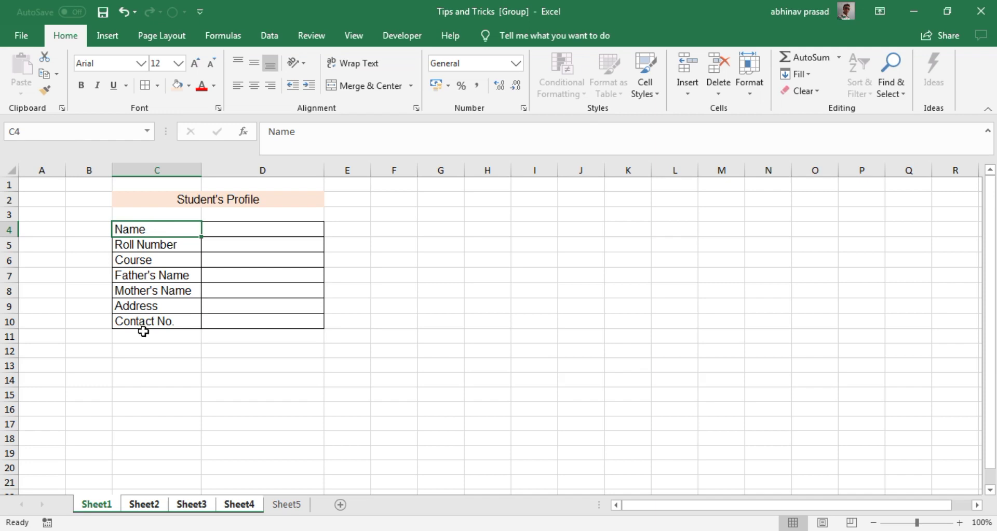
left_click(145, 505)
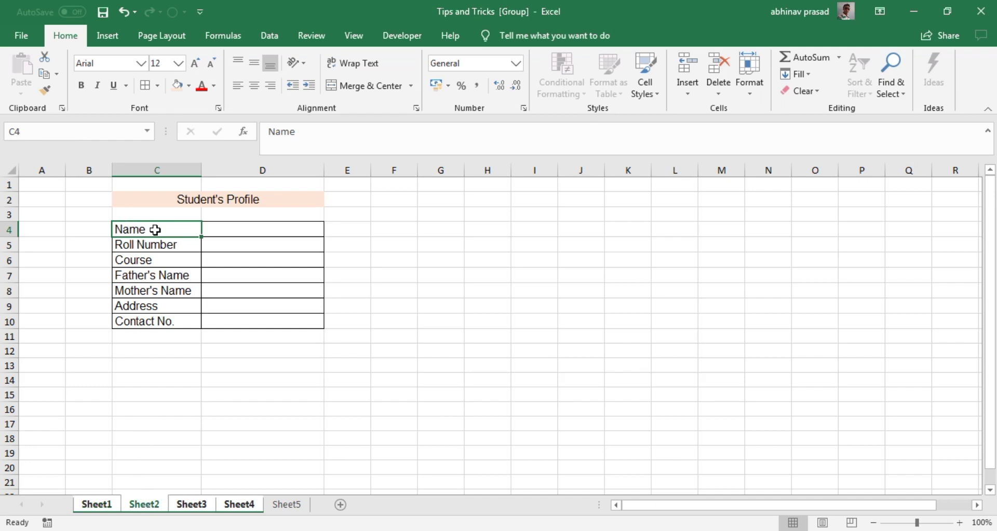
Return to Sheet1 with Sheets 1–4 still grouped.
left_click(110, 505)
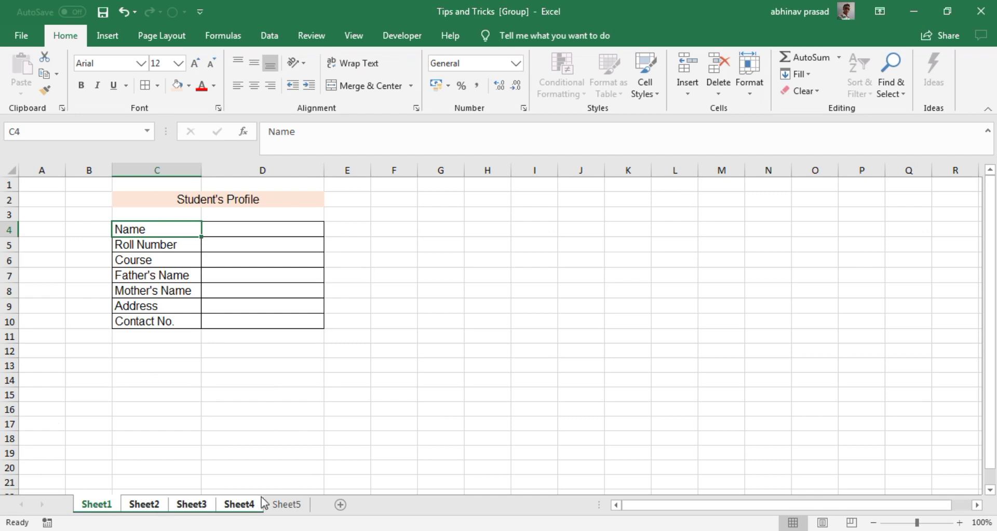
Toggle Sheet5 in and out of the group, then open Sheet5 to ungroup the sheets.
left_click(278, 503, "ctrl")
left_click(289, 503, "ctrl")
left_click(284, 505, "ctrl")
left_click(288, 506)
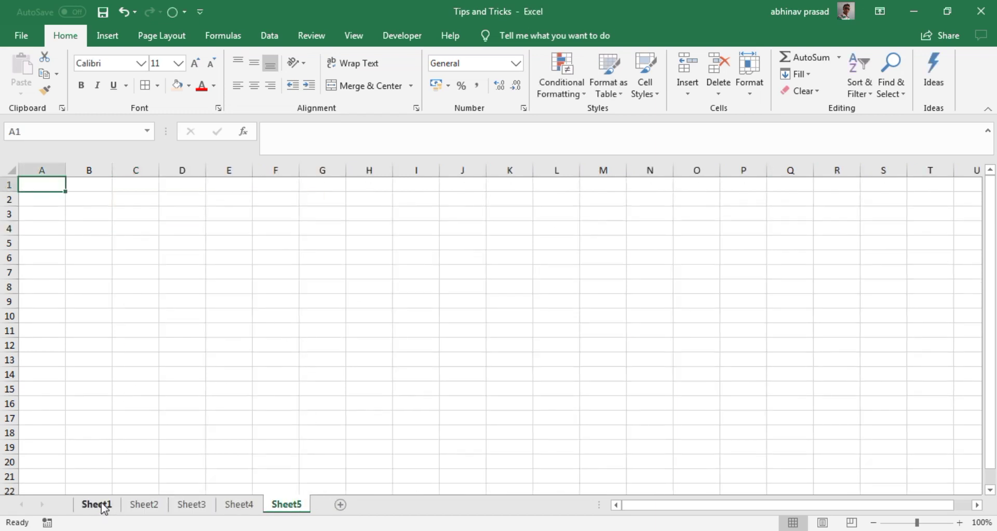
Verify each of Sheet1 through Sheet4 carries its own Student's Profile form.
left_click(101, 504)
left_click(137, 505)
left_click(185, 505)
left_click(236, 505)
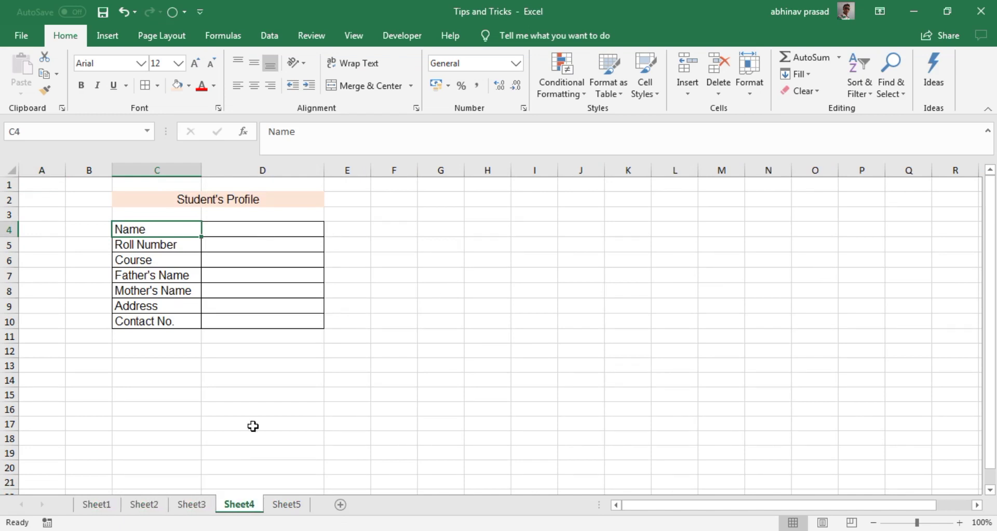